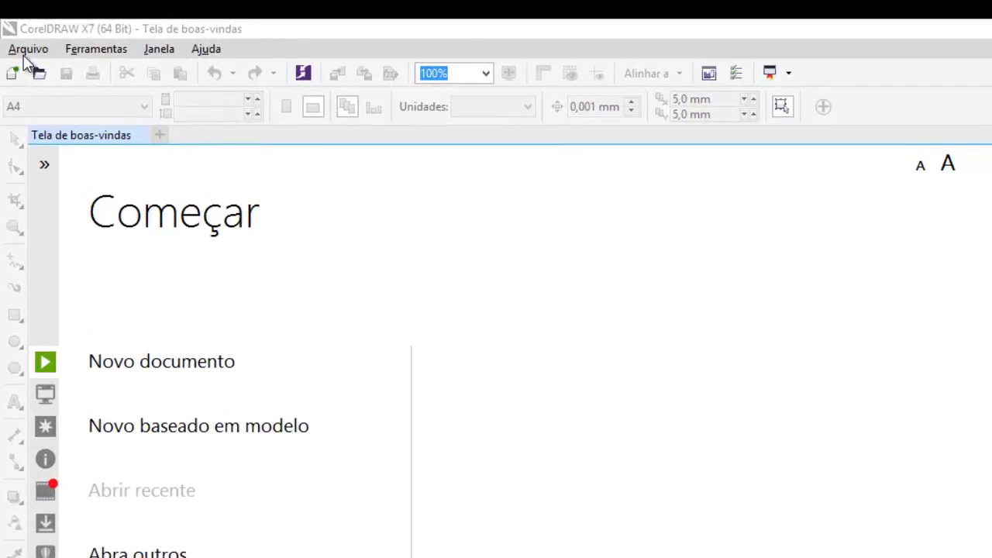
# - Start creating a new document so that its settings can be entered
pyautogui.click(23, 55)
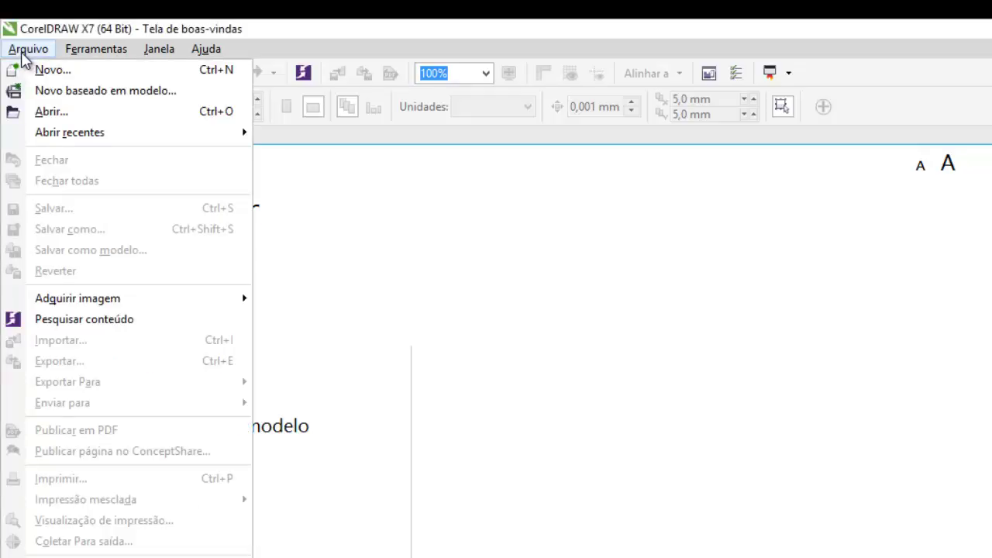
pyautogui.click(59, 71)
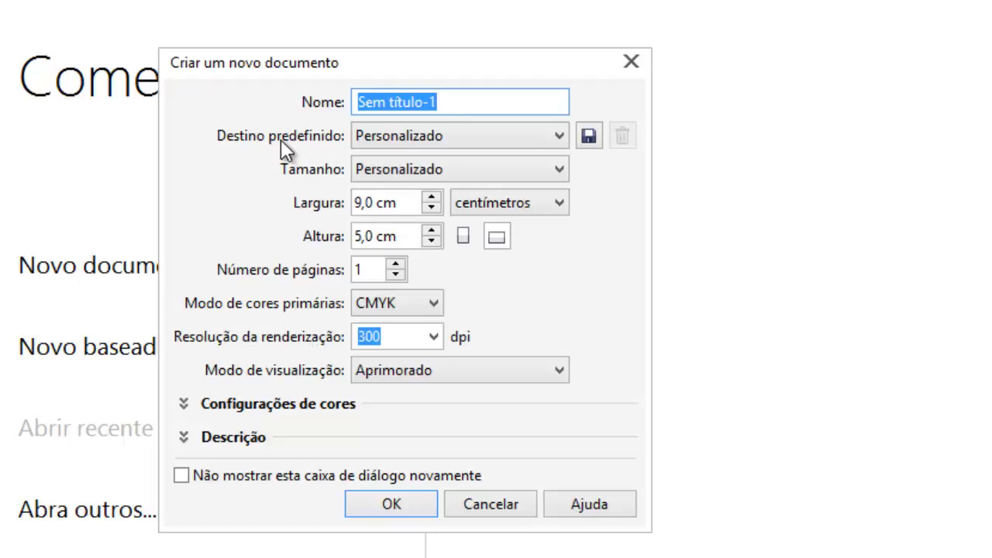
# - Try the Web destination preset, return the destination to Personalizado, and look through the available page sizes
pyautogui.click(393, 138)
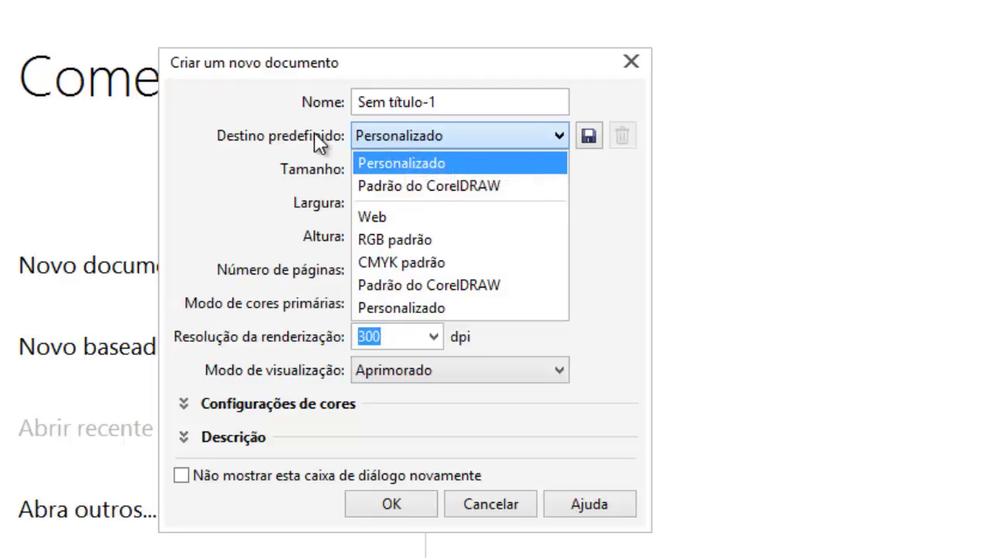
pyautogui.click(391, 217)
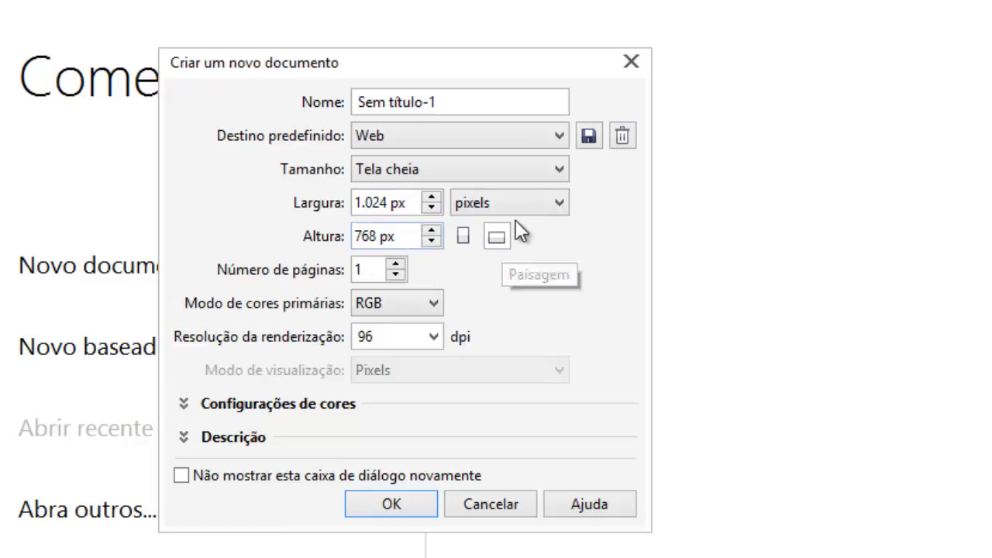
pyautogui.click(397, 137)
pyautogui.click(397, 162)
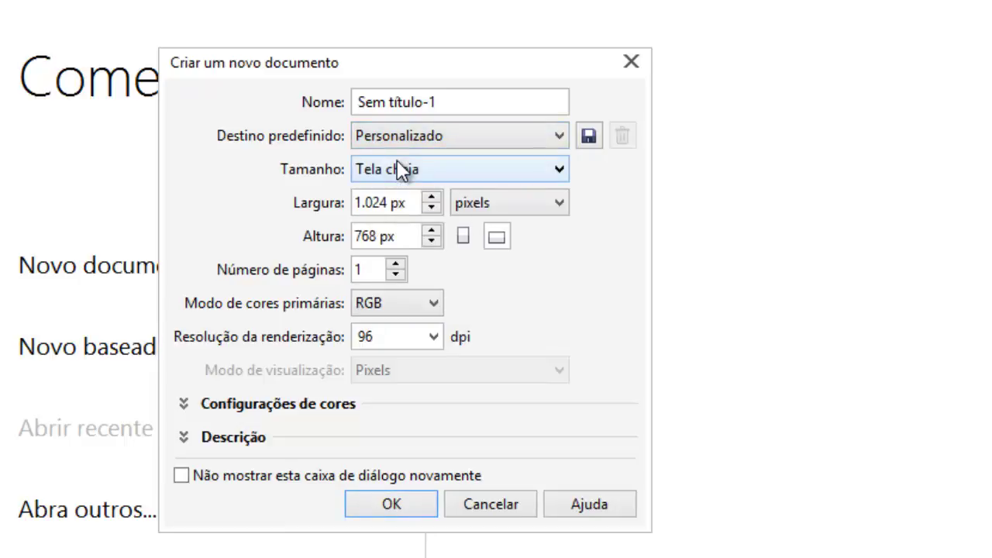
pyautogui.click(374, 173)
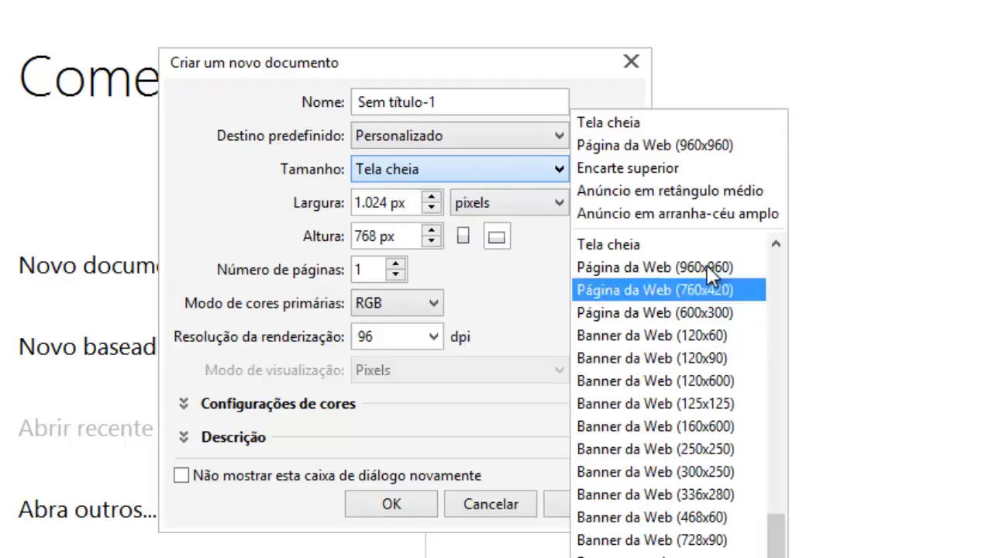
pyautogui.click(338, 164)
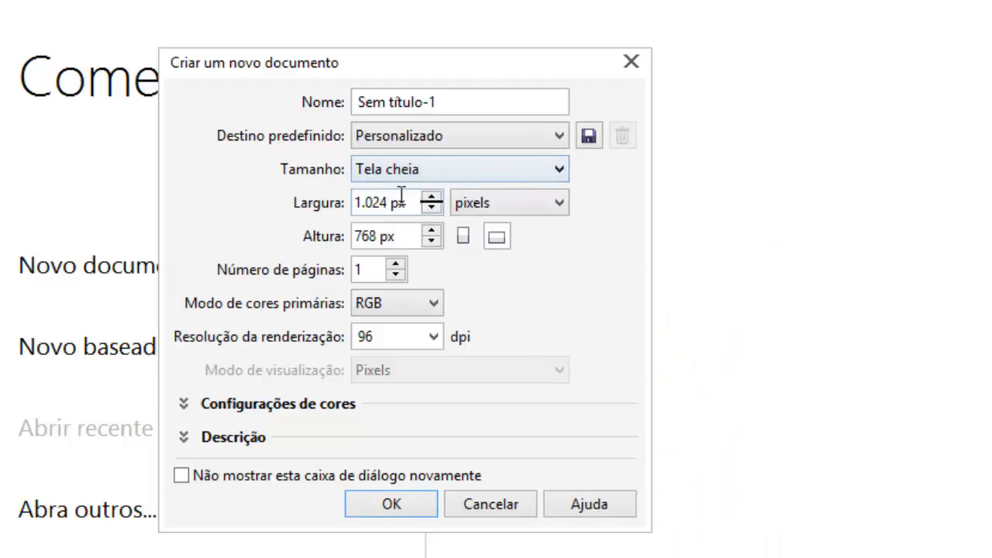
# - Change the new document's units to centímetros and set the page to 9 cm wide and 5 cm high
pyautogui.click(493, 203)
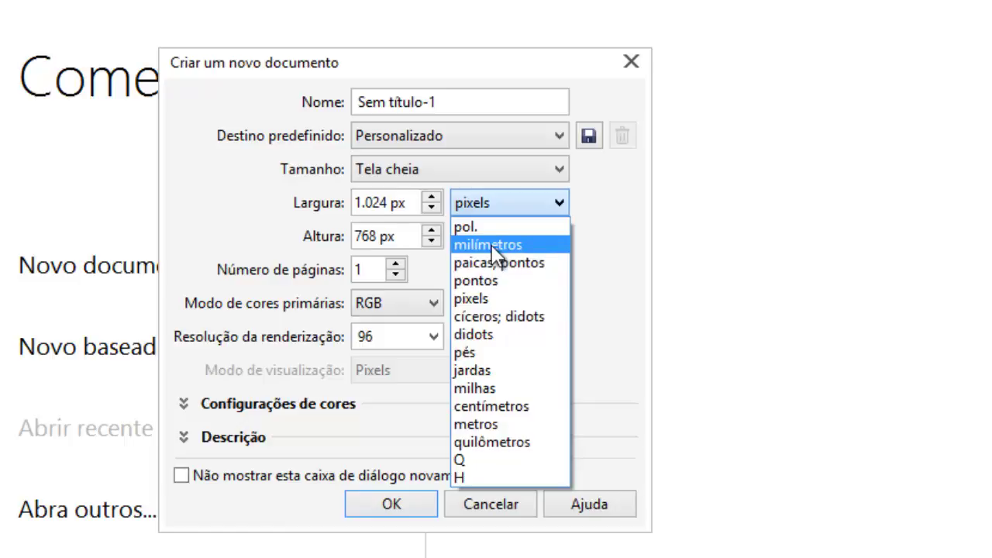
pyautogui.click(498, 402)
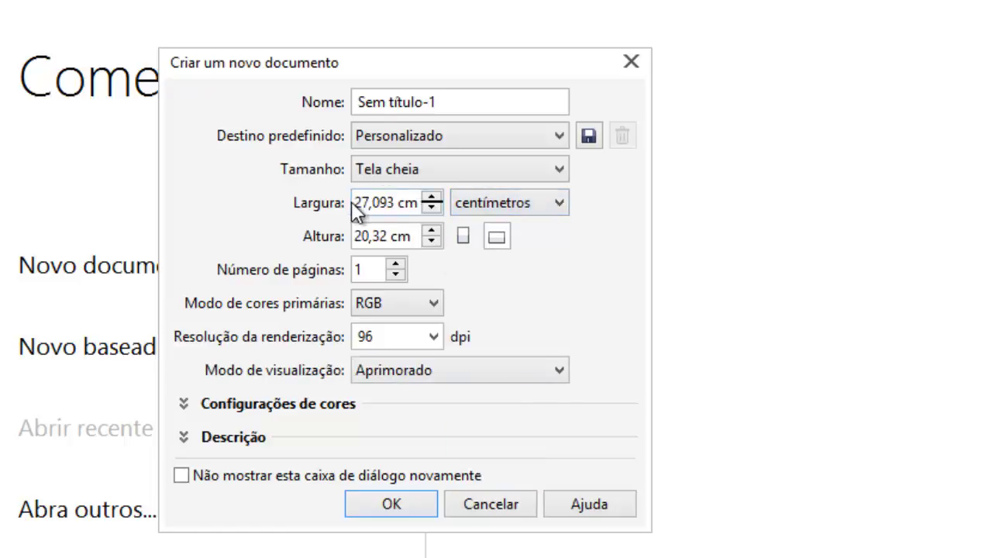
pyautogui.moveTo(354, 203); pyautogui.dragTo(428, 203)
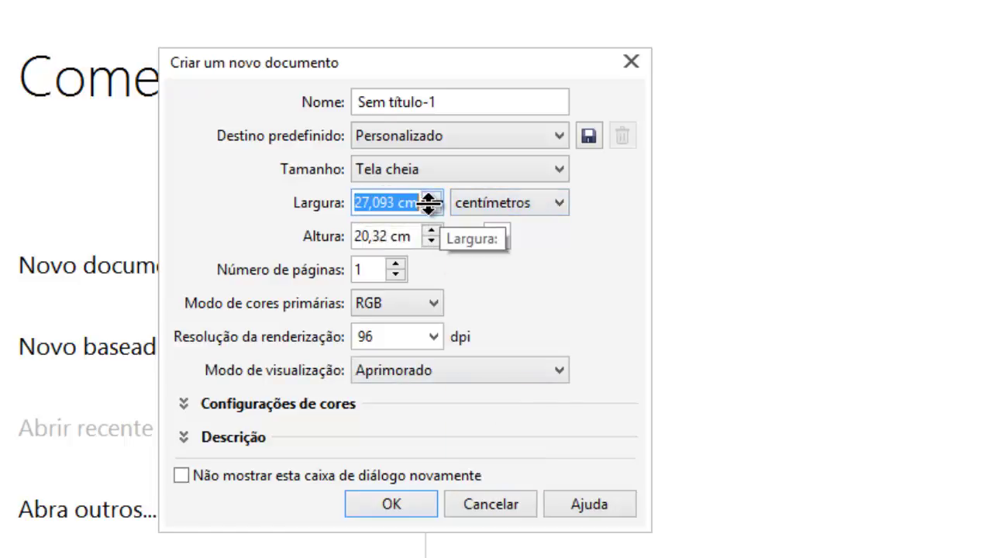
pyautogui.write('9')
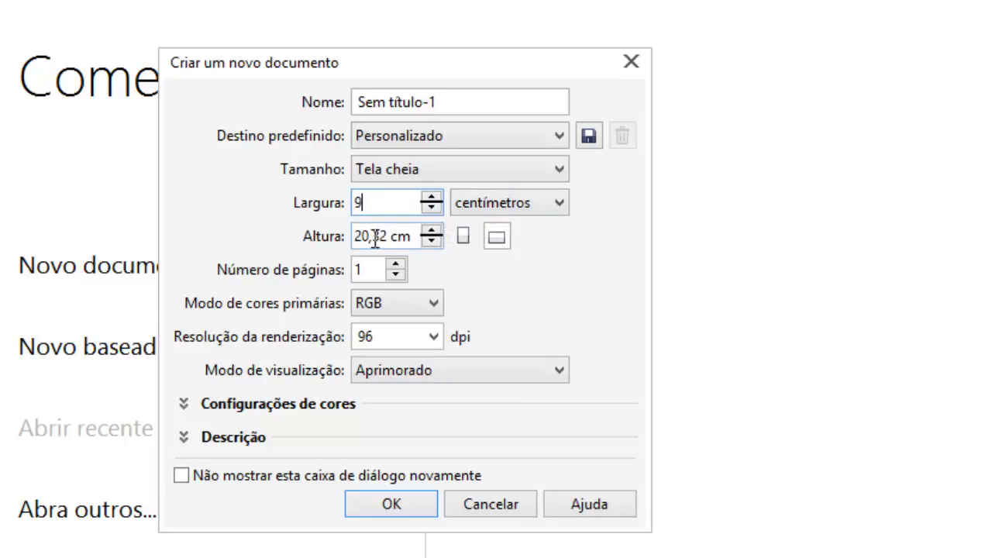
pyautogui.moveTo(356, 234); pyautogui.dragTo(414, 231)
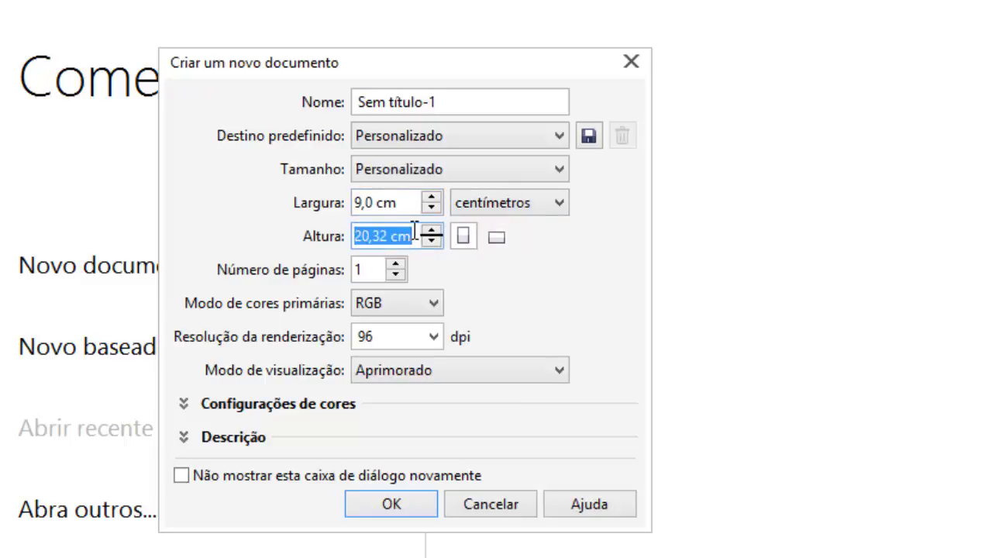
pyautogui.write('5')
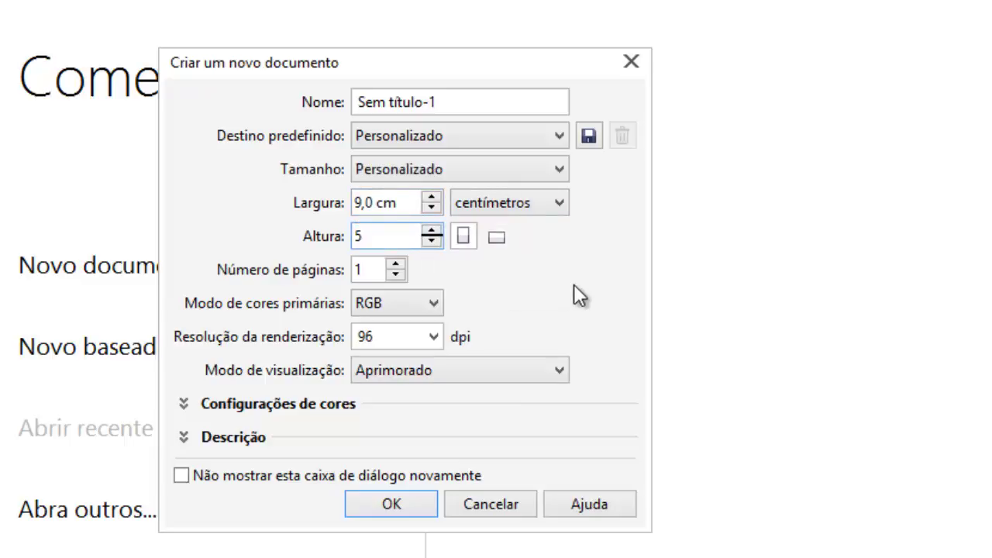
pyautogui.press('Tab')
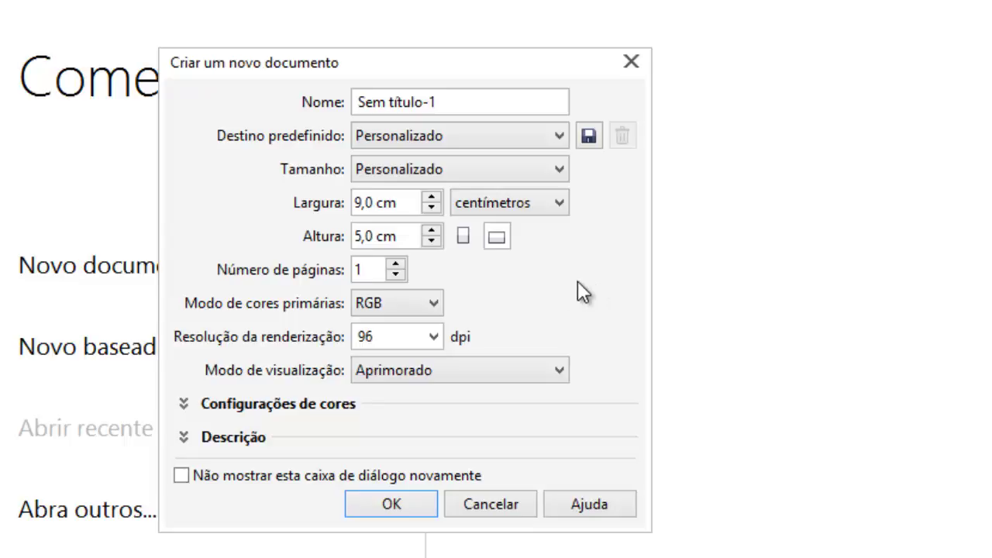
# - Try the portrait page orientation twice, returning to landscape each time
pyautogui.click(461, 236)
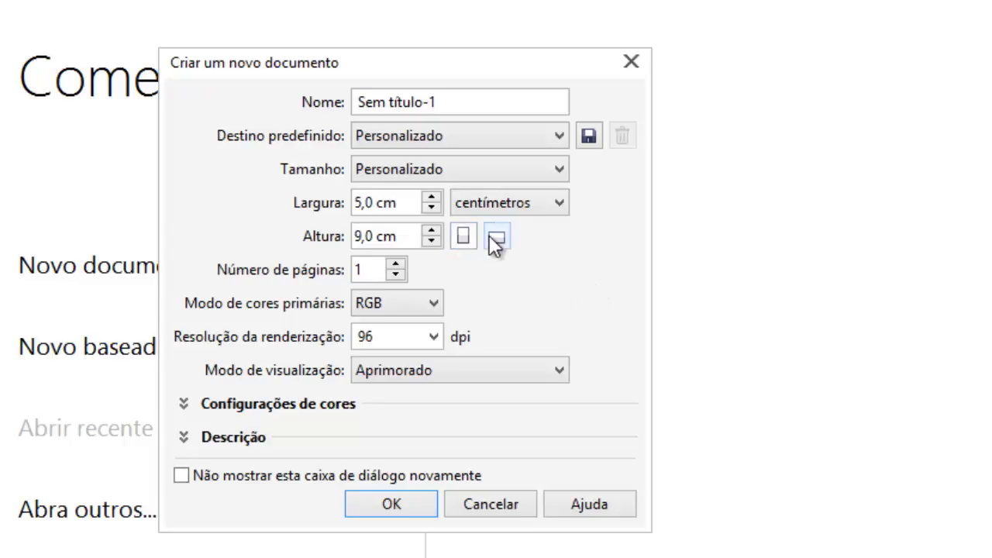
pyautogui.click(495, 238)
pyautogui.click(467, 237)
pyautogui.click(496, 237)
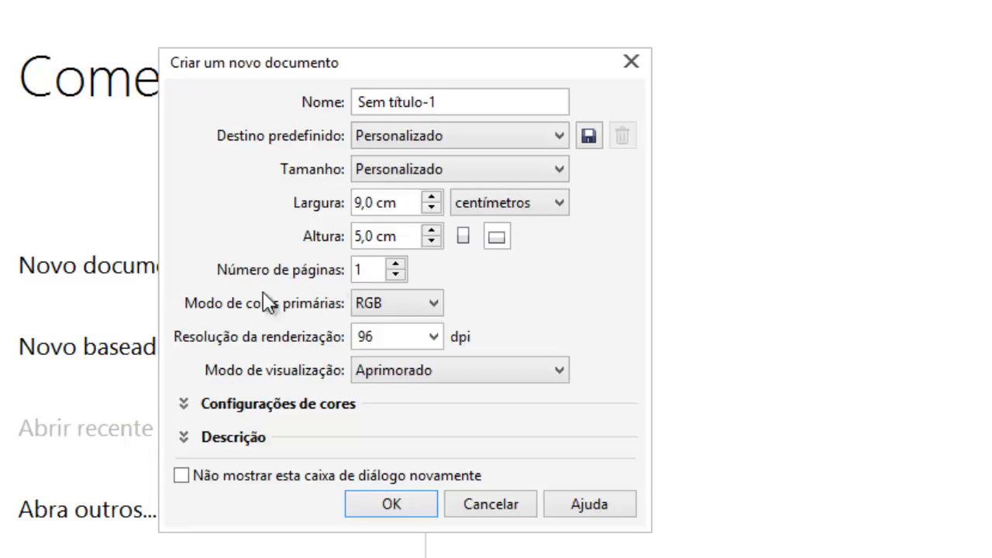
# - Try raising the new document's number of pages to 4 and bring it back down to 1
pyautogui.click(394, 264)
pyautogui.click(393, 264)
pyautogui.click(393, 264)
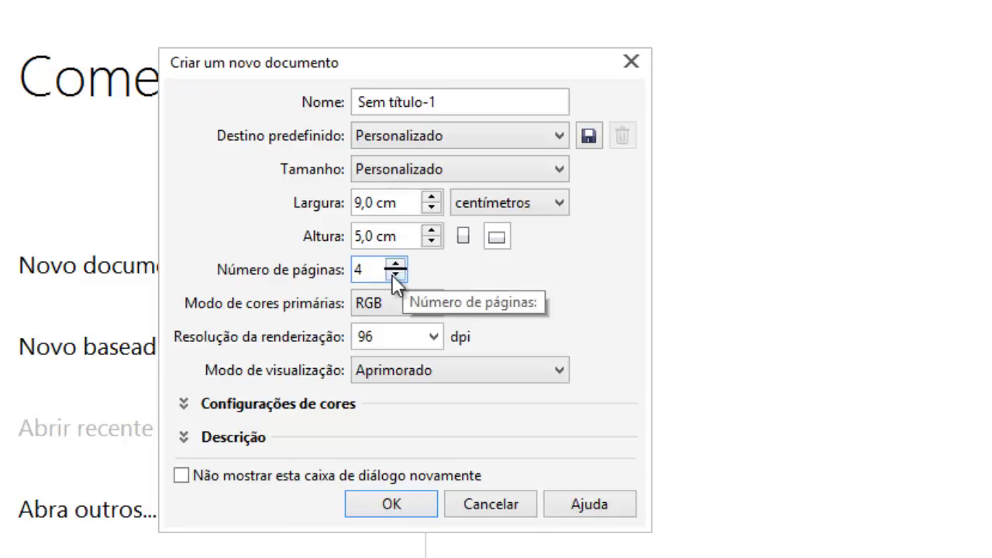
pyautogui.click(395, 275)
pyautogui.click(394, 275)
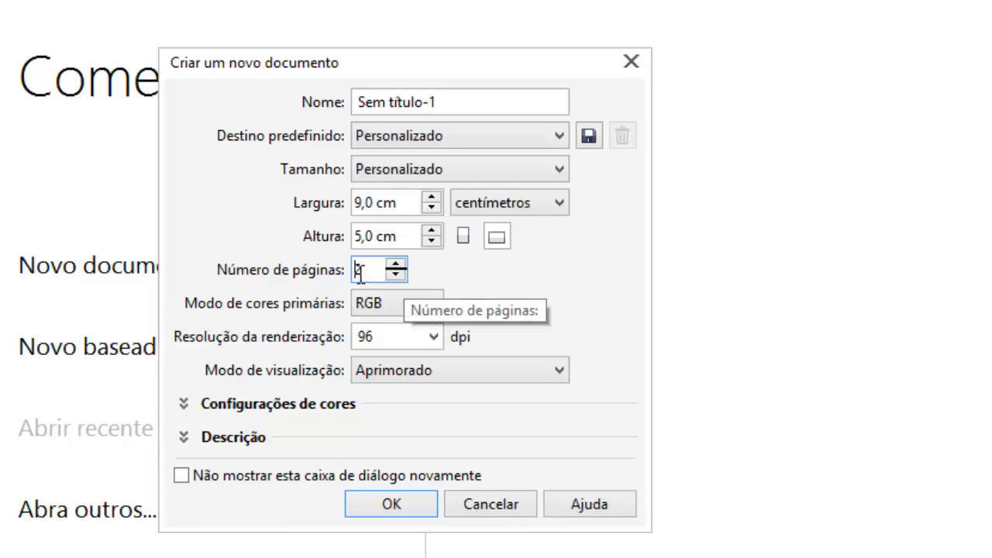
pyautogui.click(354, 269)
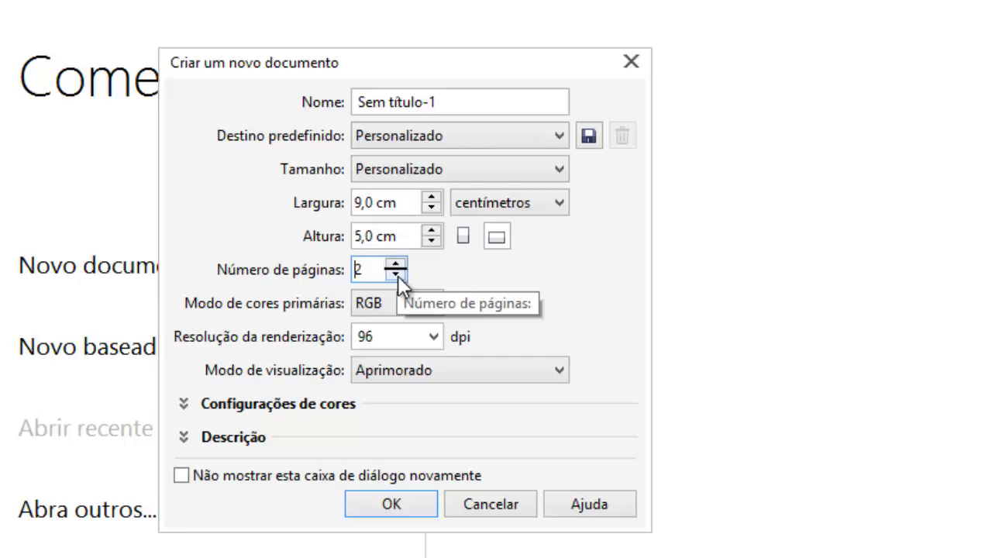
pyautogui.click(395, 274)
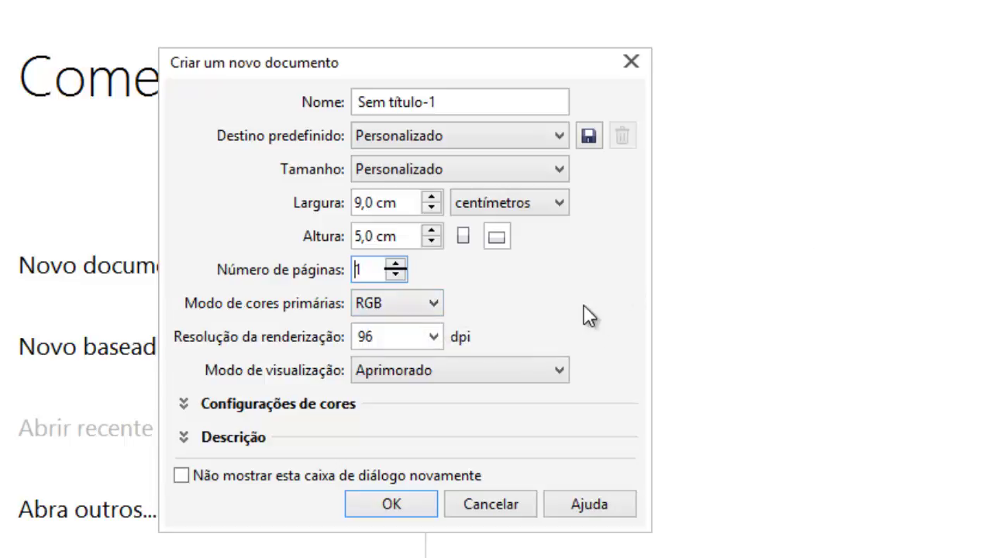
# - Set the primary color mode to CMYK and the rendering resolution to 300 dpi
pyautogui.click(408, 297)
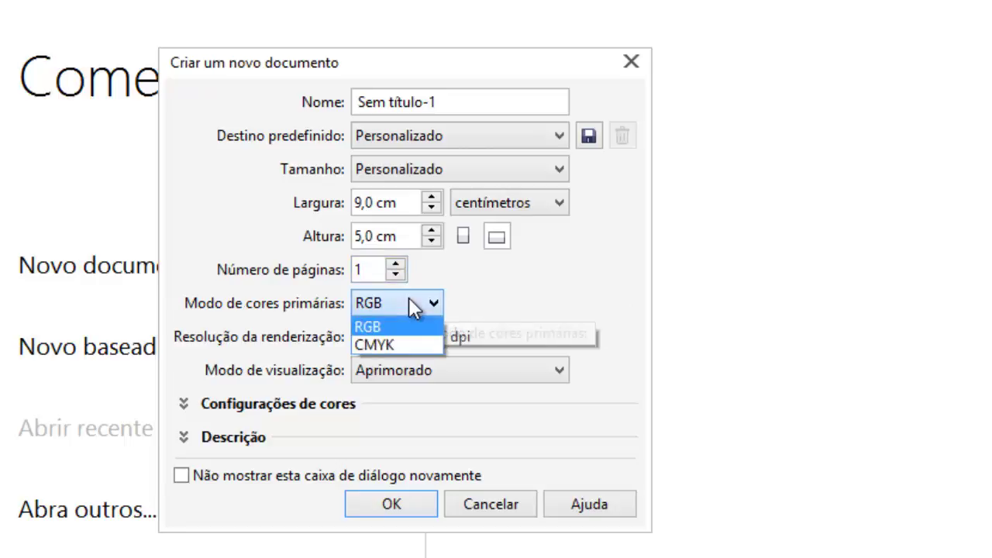
pyautogui.click(378, 345)
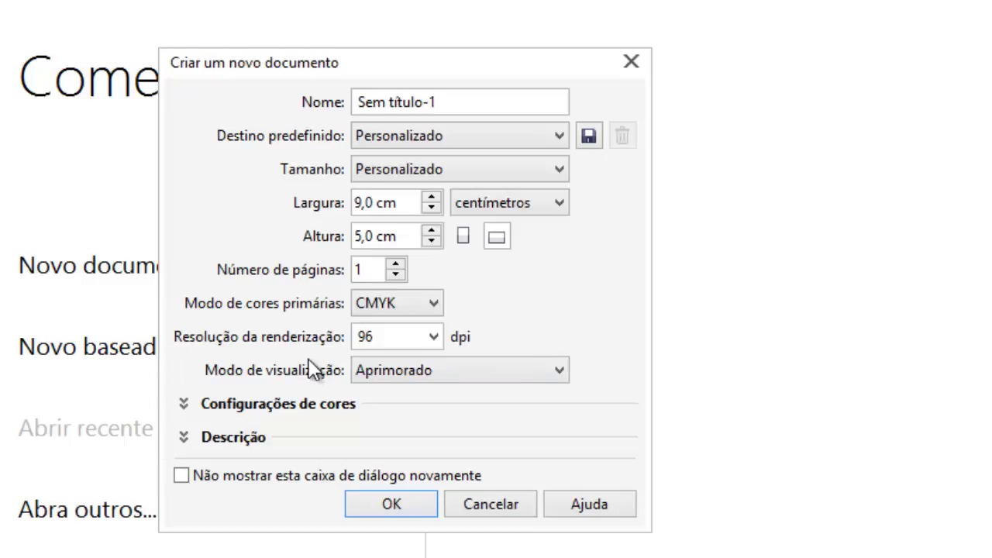
pyautogui.moveTo(378, 339); pyautogui.dragTo(339, 346)
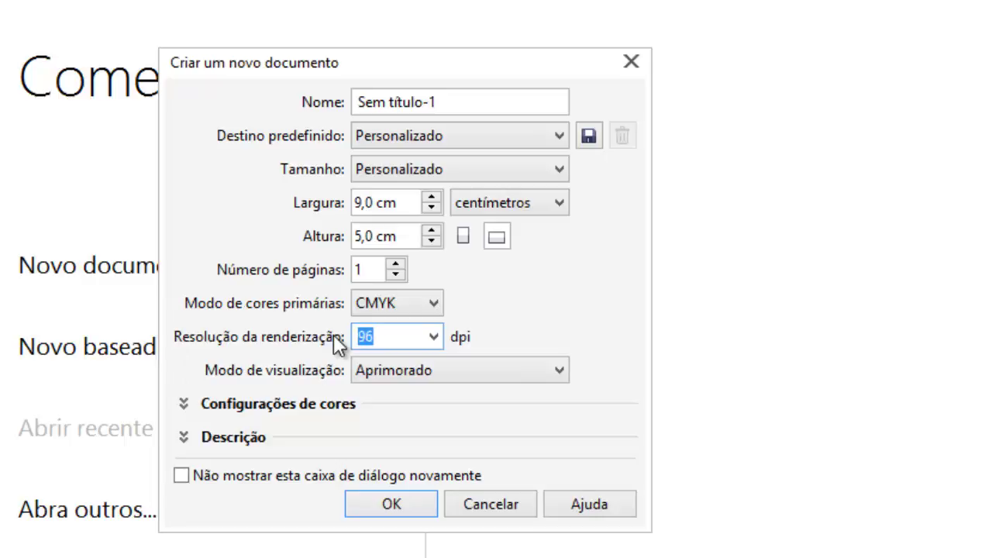
pyautogui.write('72')
pyautogui.moveTo(380, 335); pyautogui.dragTo(355, 336)
pyautogui.write('300')
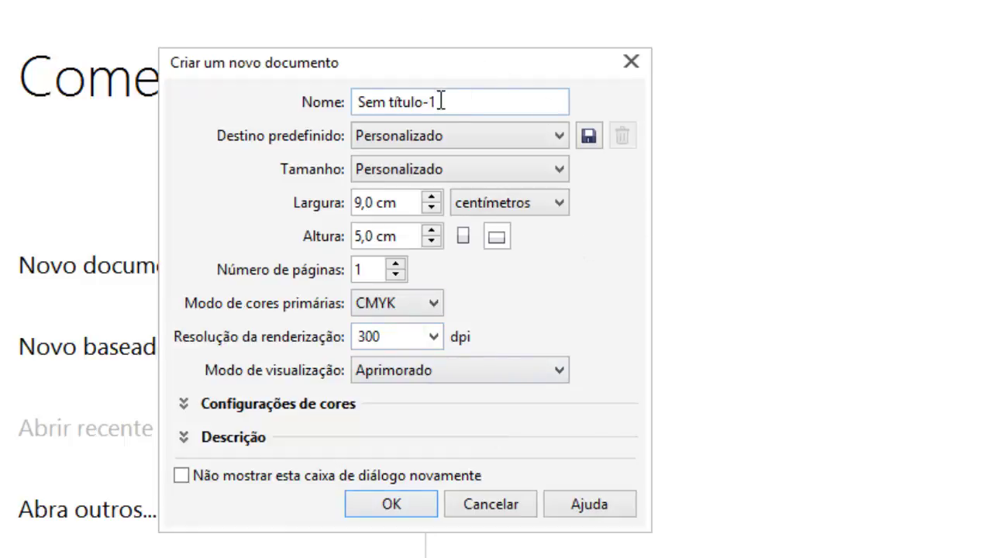
# - Name the document "Cartão de Visita" and create it with the chosen settings
pyautogui.moveTo(440, 101); pyautogui.dragTo(356, 101)
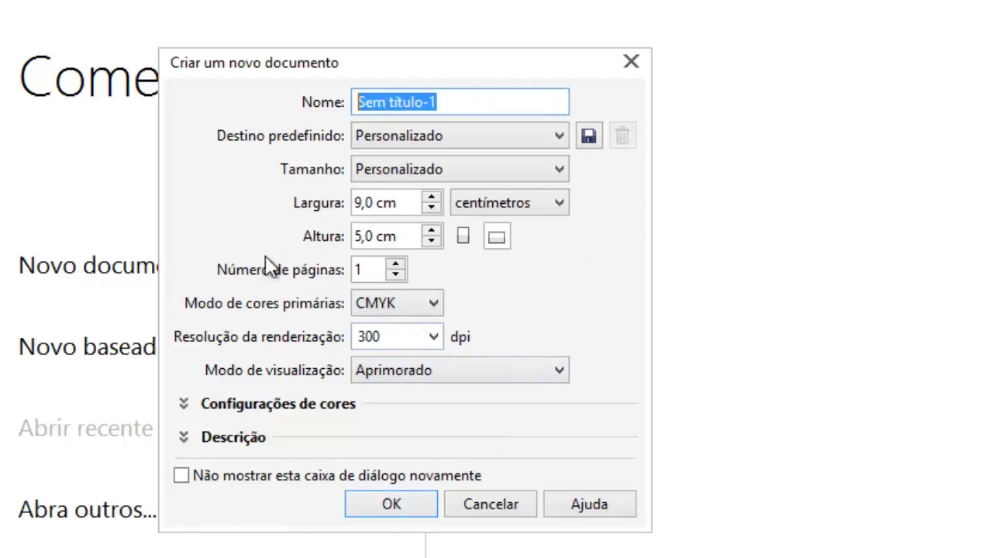
pyautogui.write('Ca')
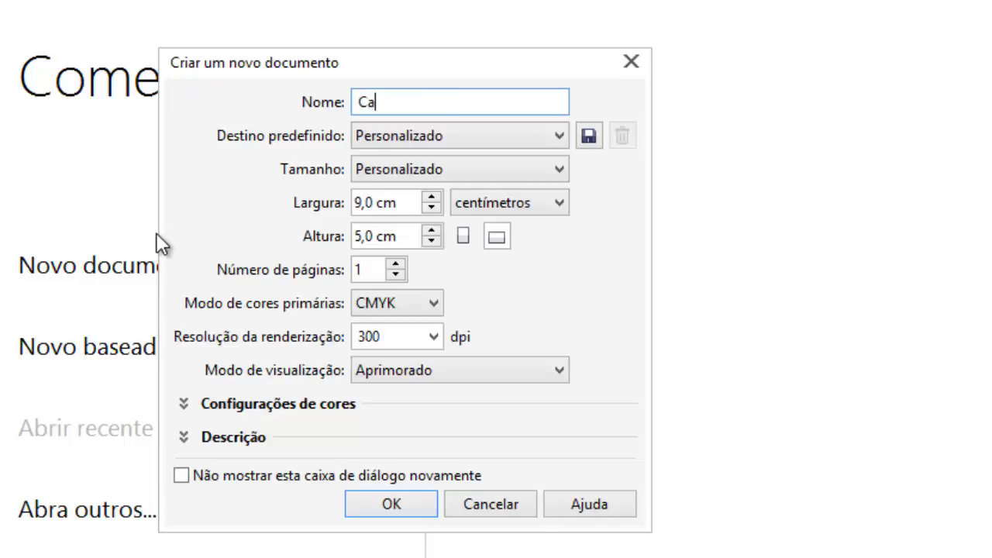
pyautogui.write('rtão de Visita')
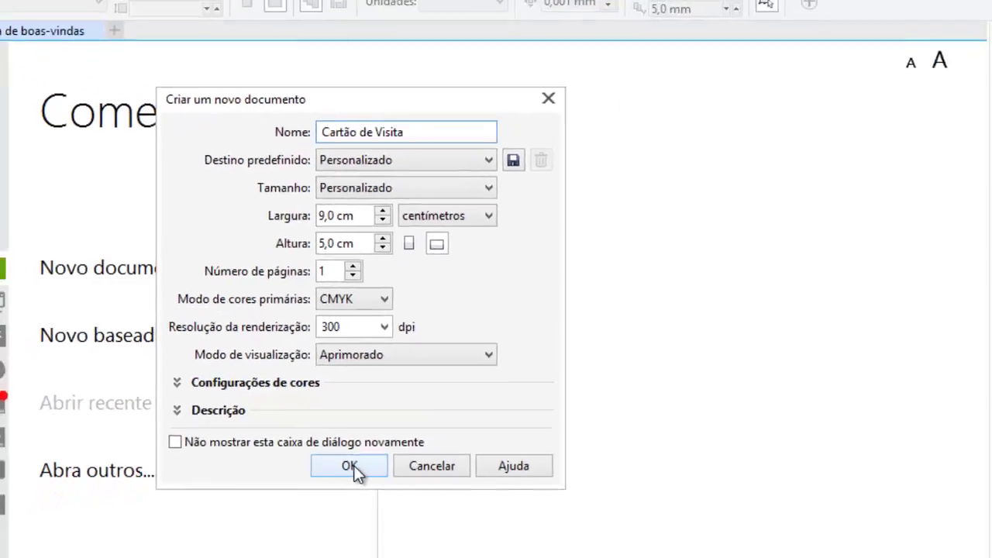
pyautogui.click(349, 466)
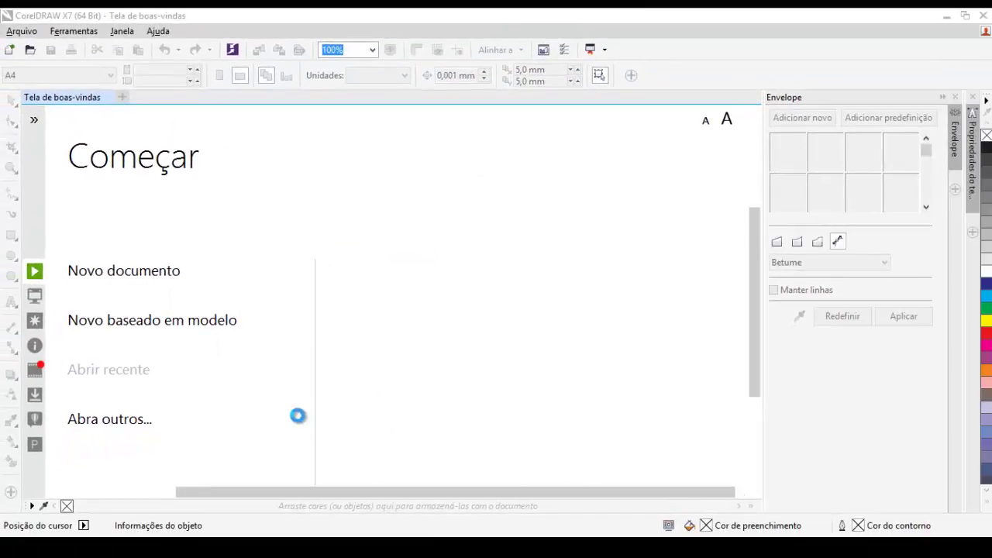